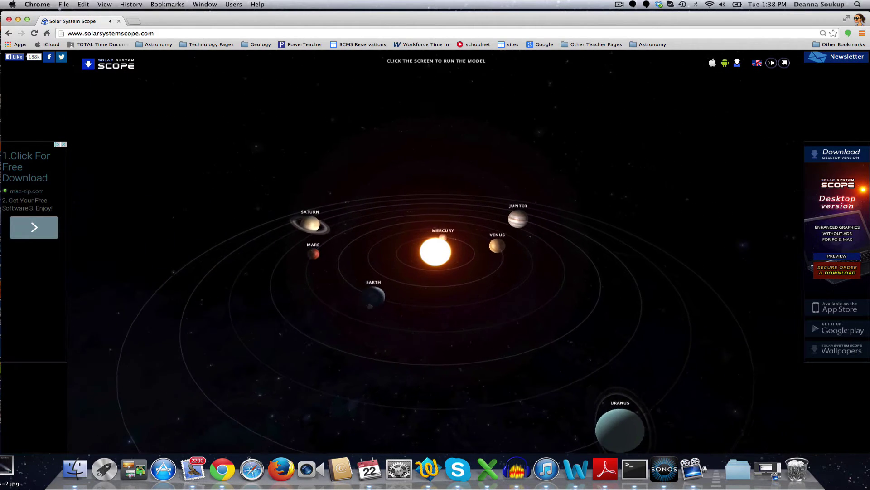
Start the model and switch to the Night-Sky view of constellations over Kansas City
click(432, 170)
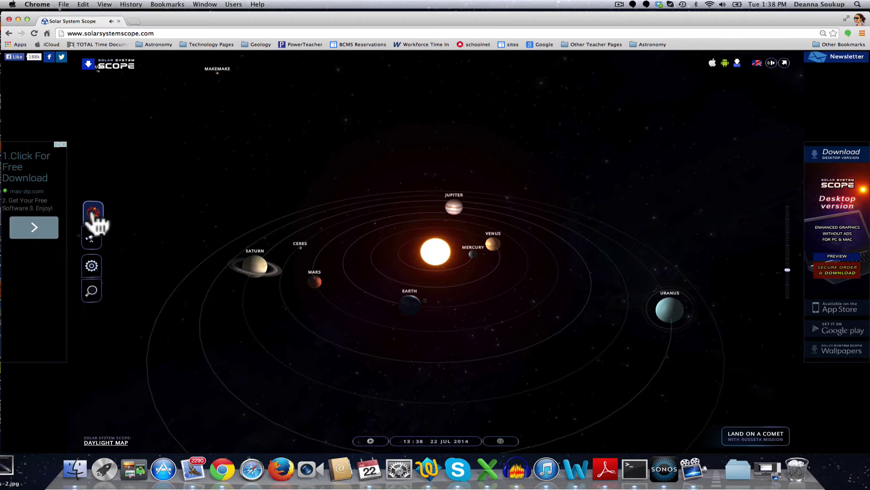
click(93, 237)
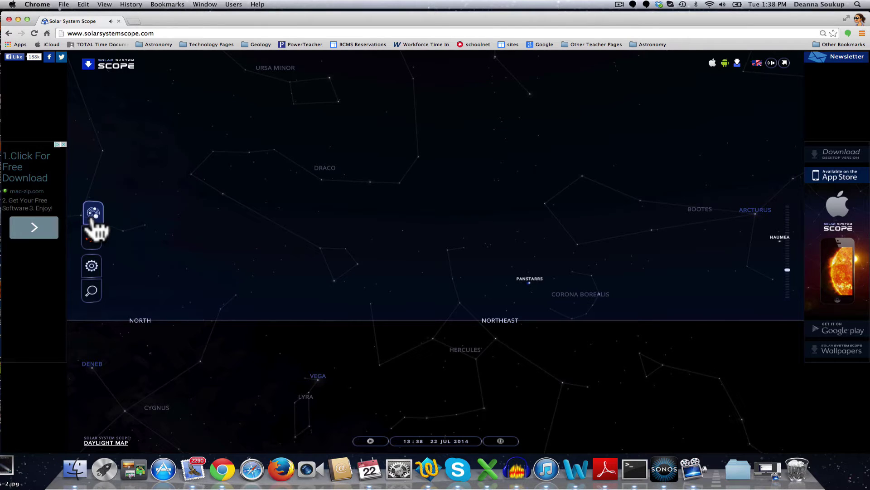
Return to the orrery and turn on Realistic Model, Realistic sizes and Constellations in settings
click(93, 218)
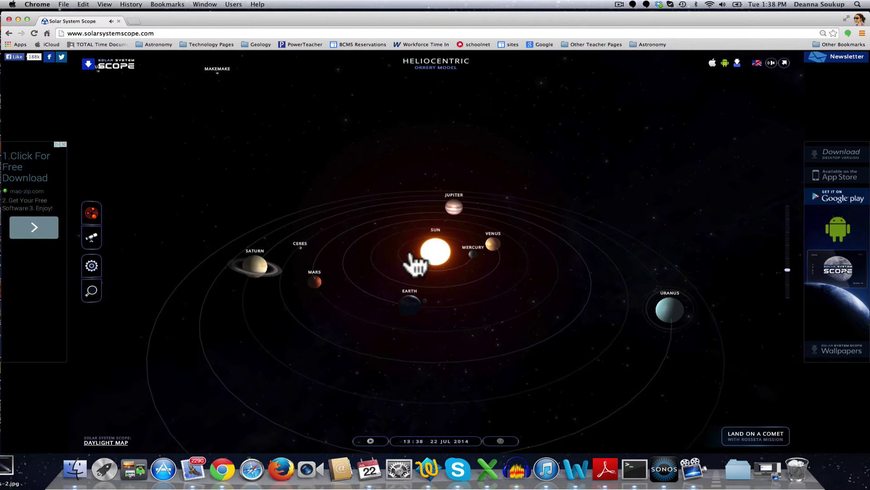
click(94, 266)
click(153, 219)
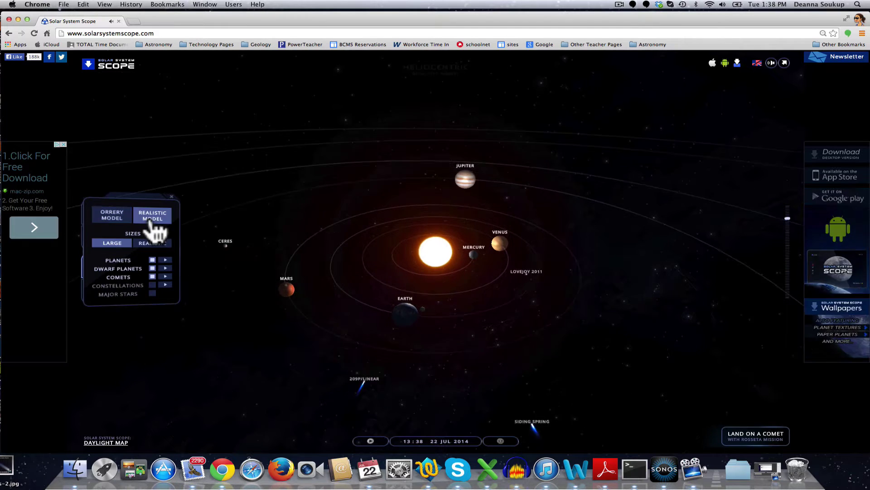
click(119, 217)
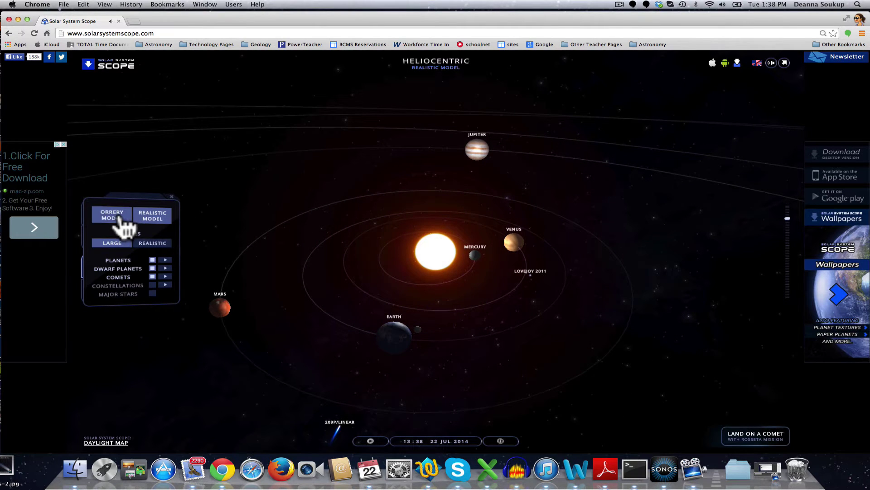
click(152, 221)
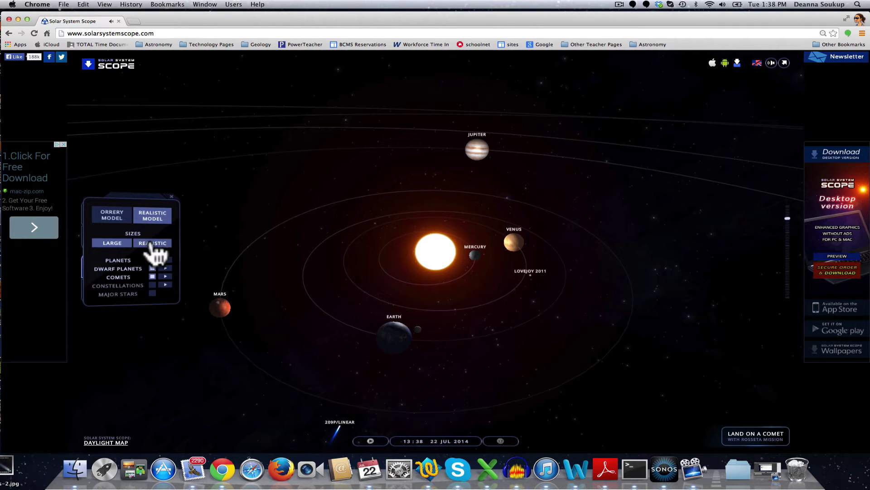
click(151, 244)
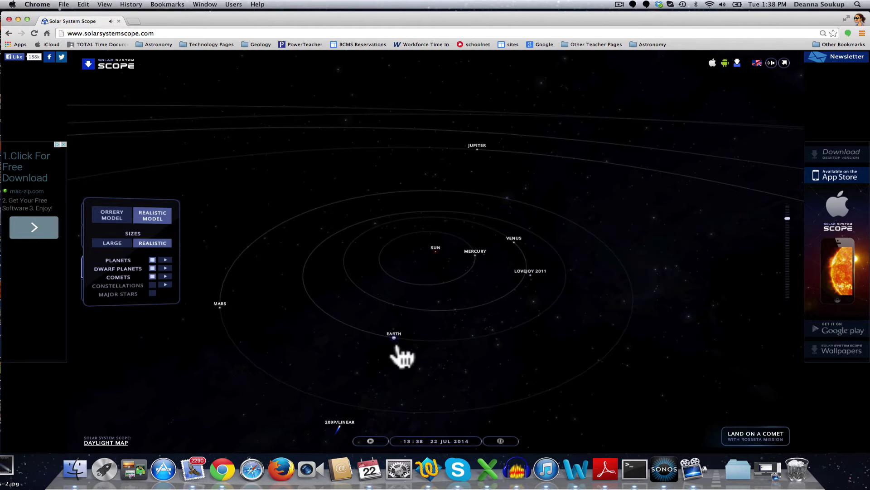
click(152, 284)
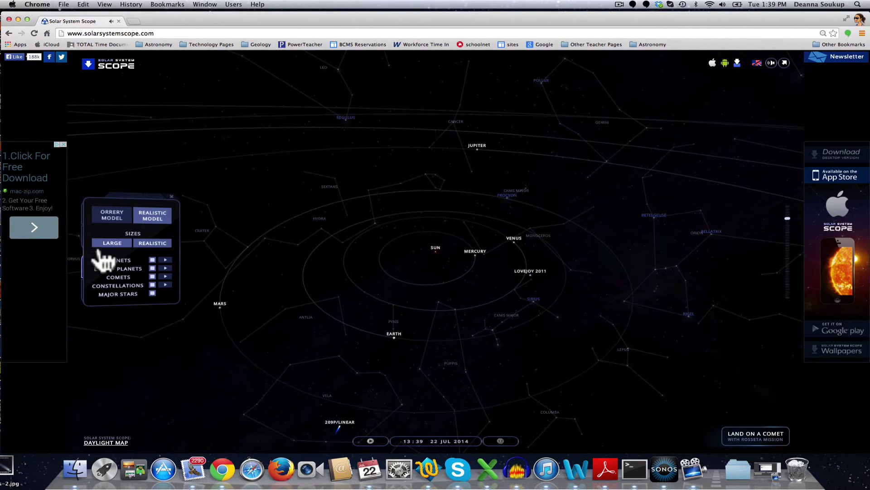
Browse the Dwarf Planets search list and zoom out to take in the outer planets
click(172, 197)
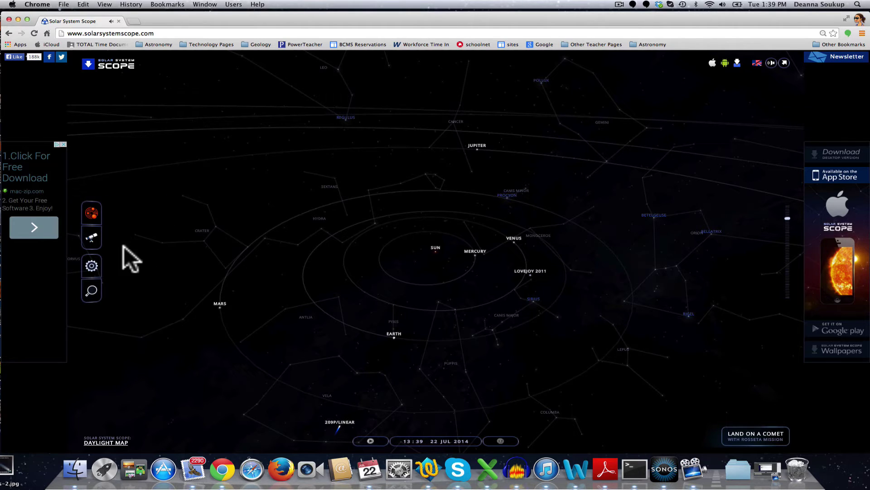
click(93, 292)
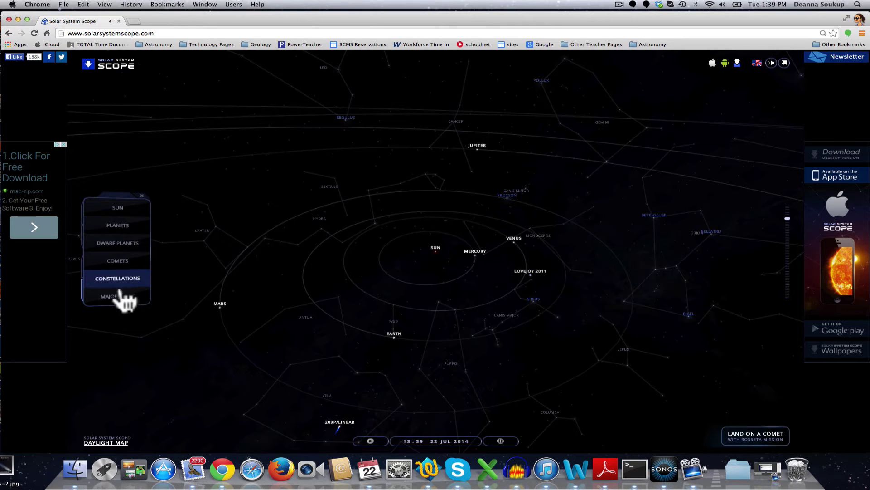
click(119, 245)
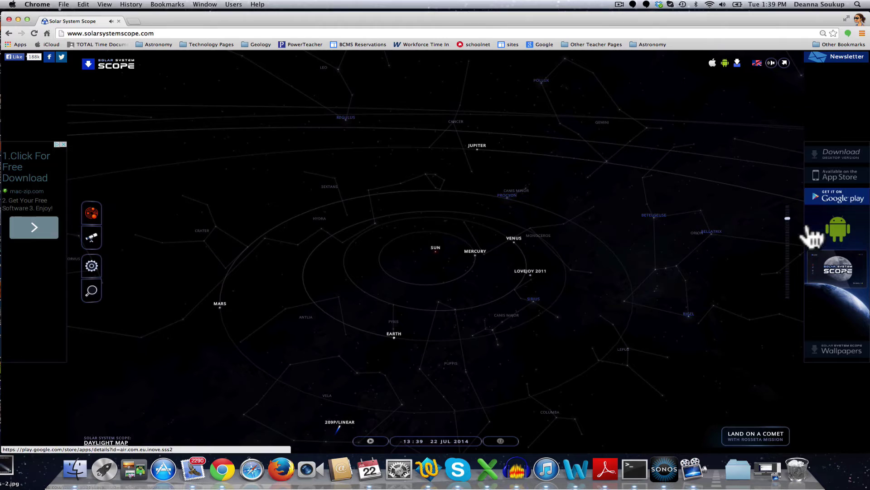
drag(789, 220, 791, 321)
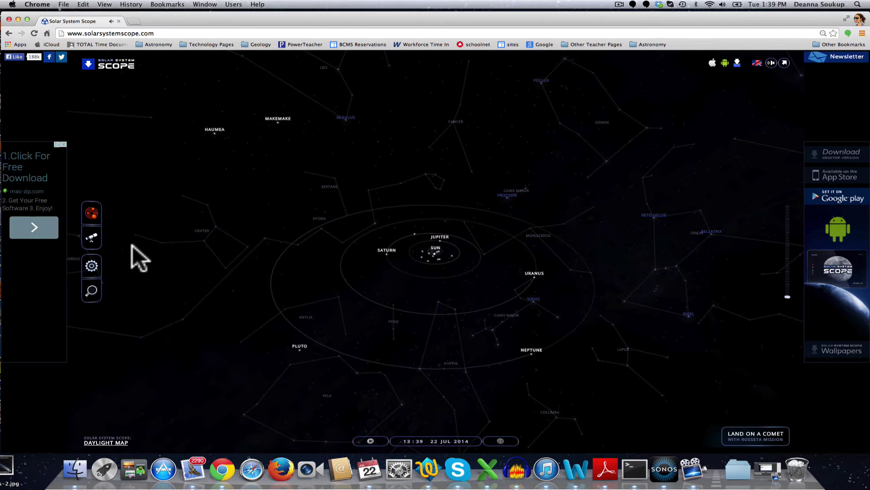
click(92, 266)
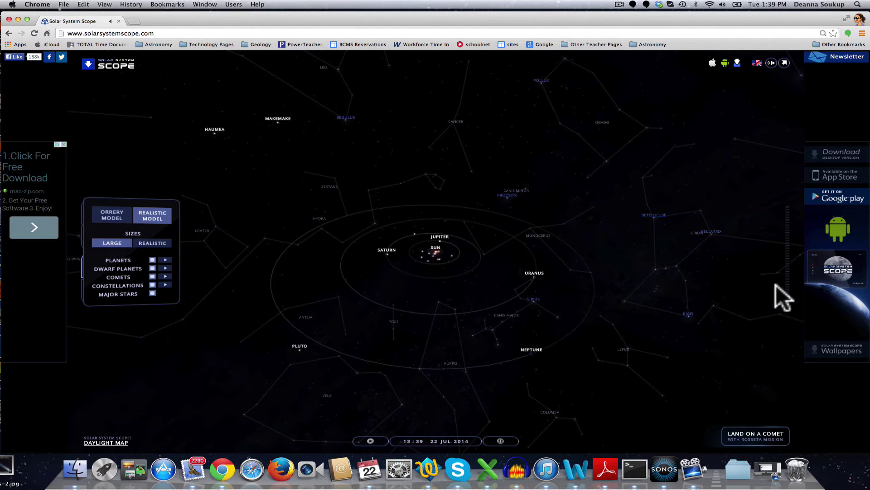
Page through Venus's info panel and show its data in ABSOLUTE values (12 100 Km diameter)
drag(787, 296, 788, 222)
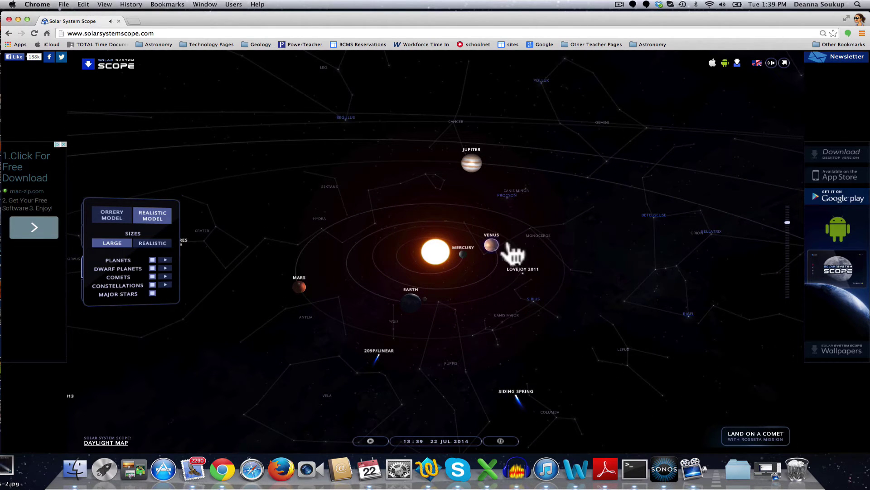
click(492, 246)
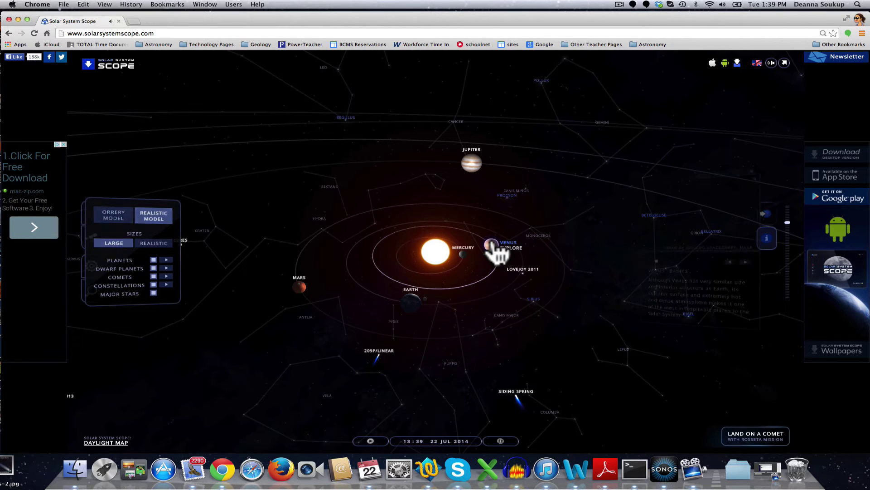
click(645, 265)
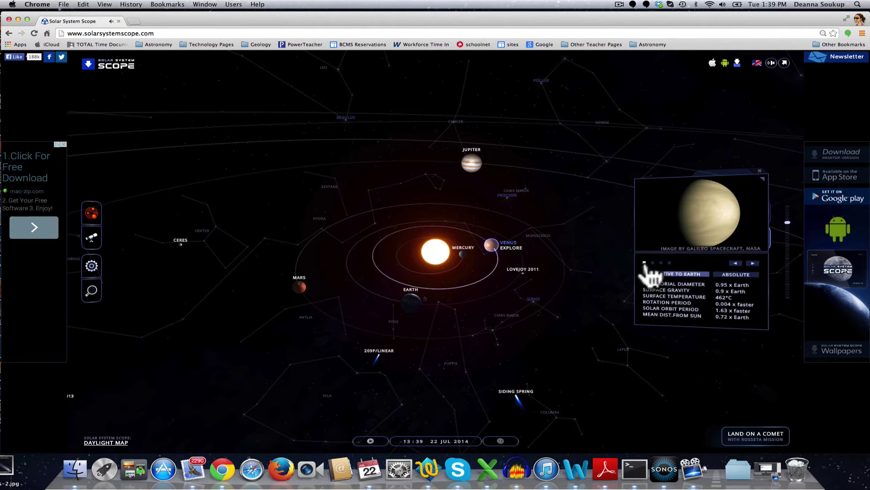
click(656, 265)
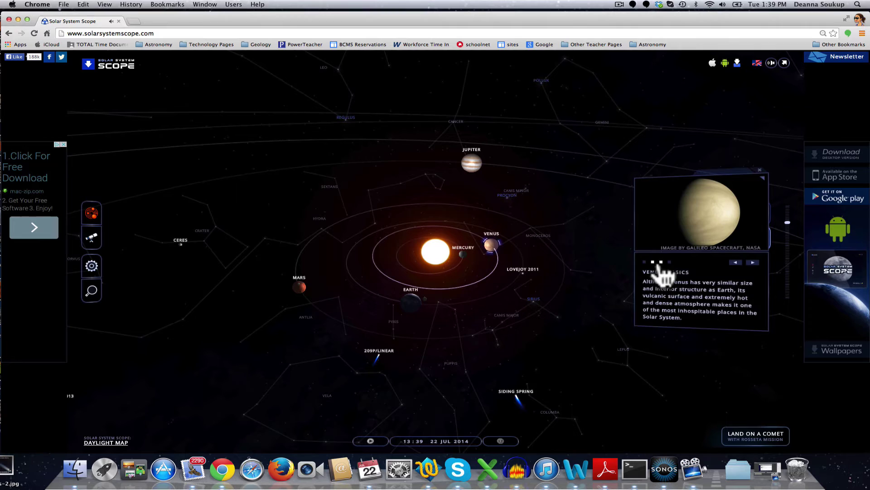
click(660, 262)
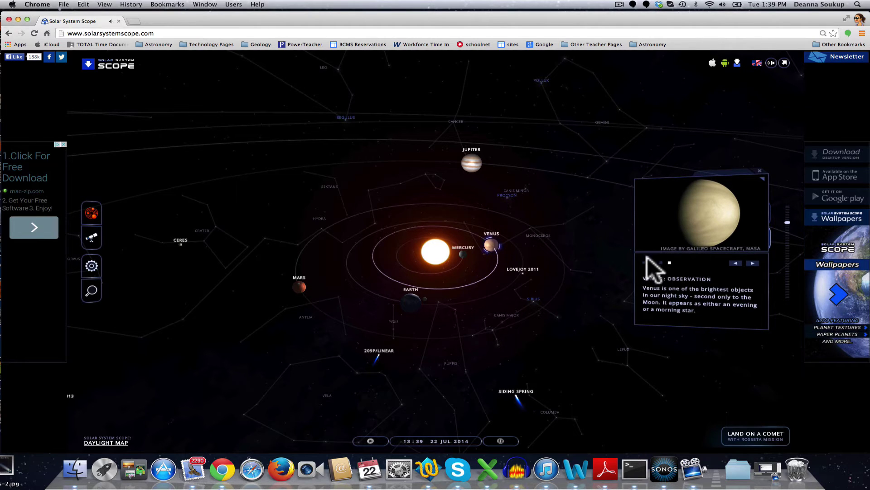
click(644, 262)
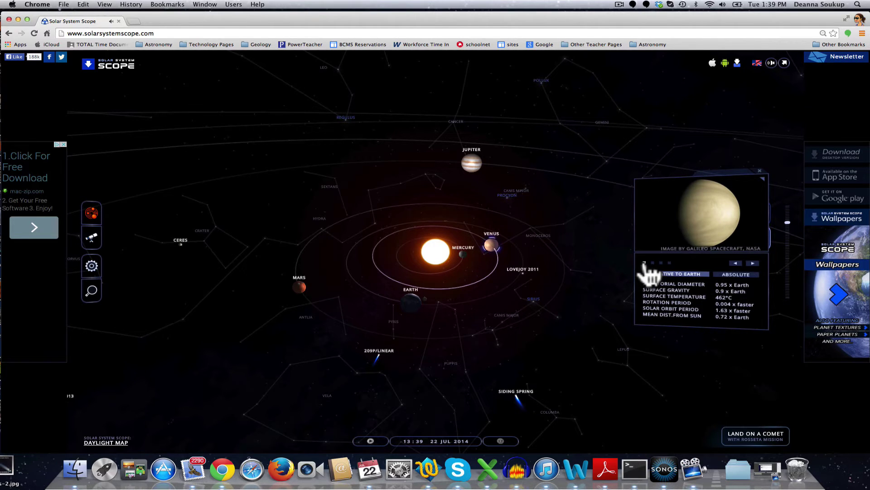
click(743, 275)
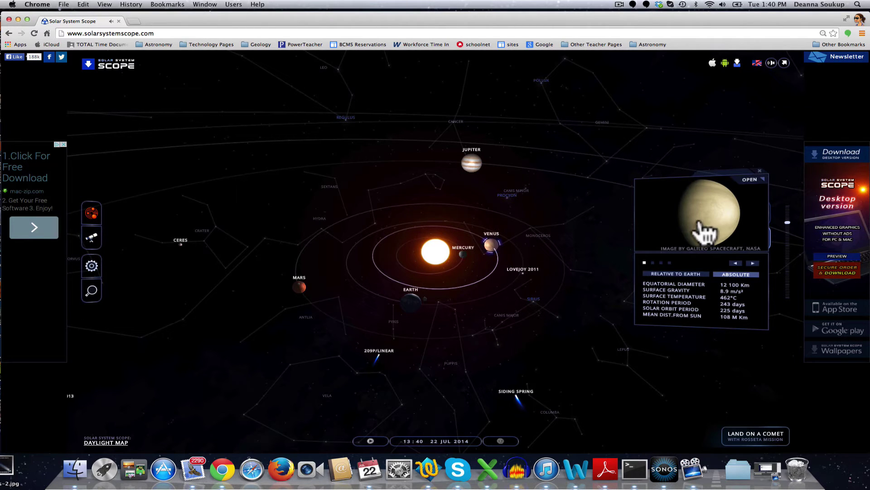
View Venus's surface and labelled internal structure up close, then return to the solar-system overview
click(491, 247)
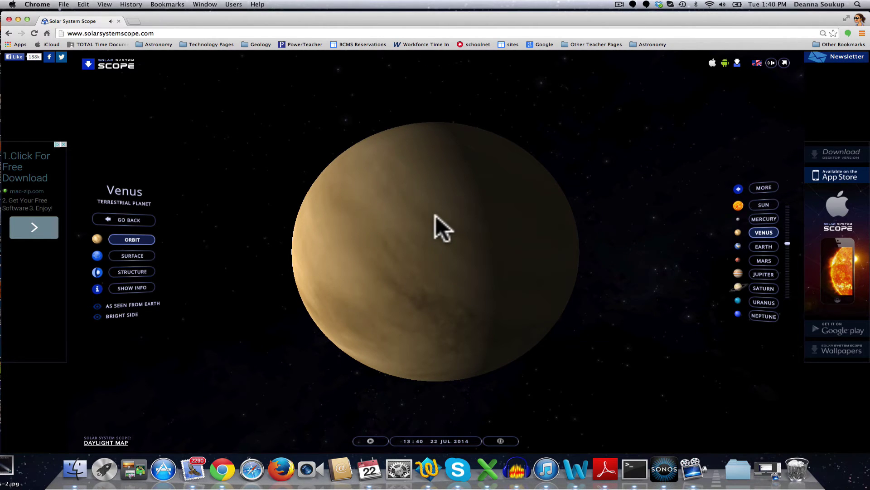
click(131, 257)
click(132, 272)
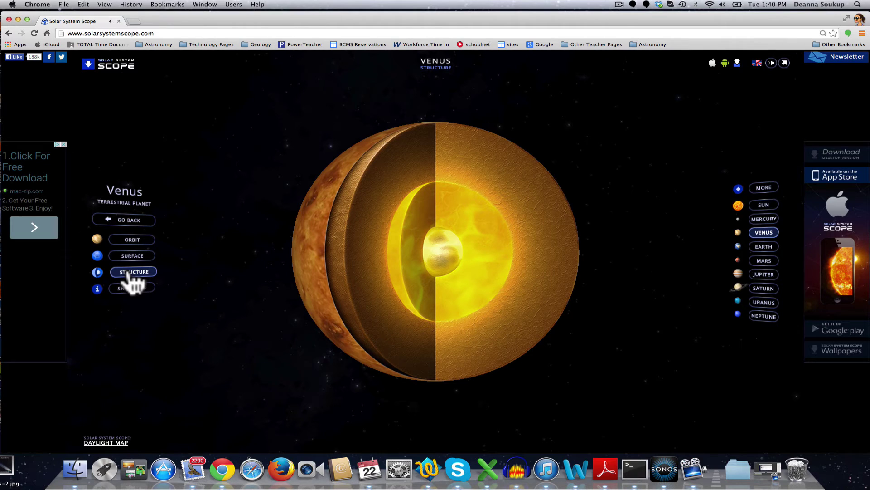
click(131, 291)
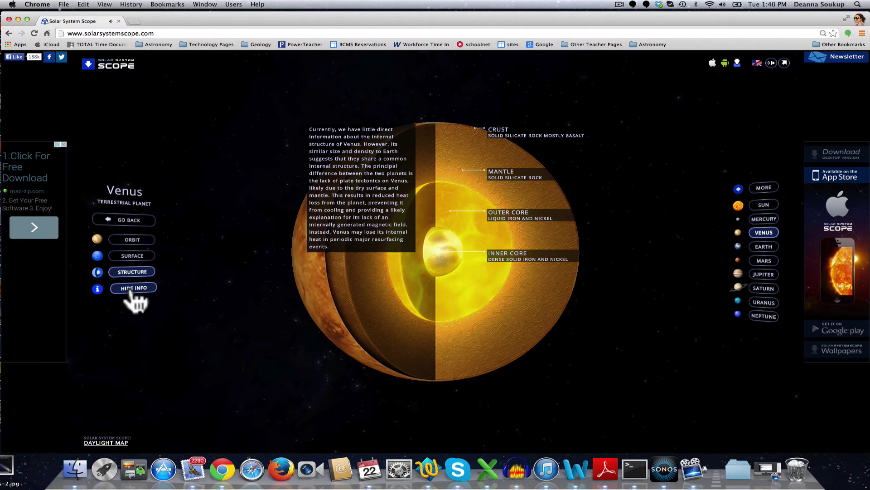
click(136, 221)
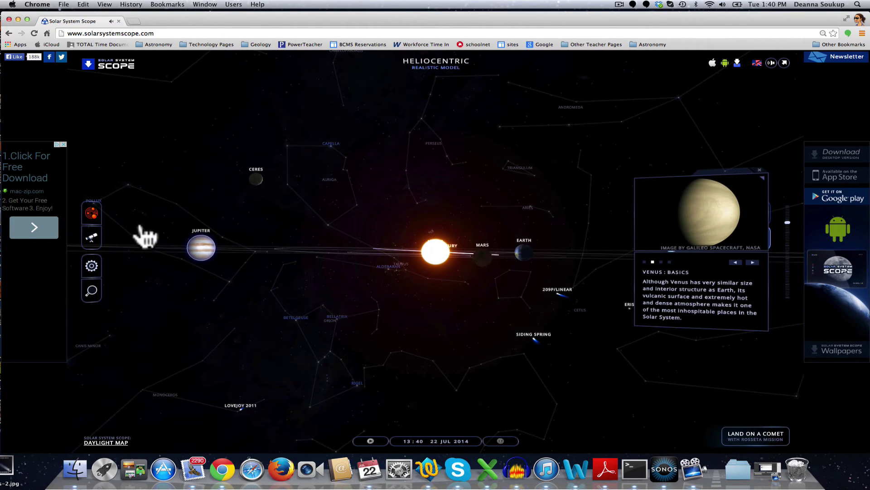
Tilt the orrery, enter the Night-Sky view, and pan down to the southwest horizon
drag(362, 256, 357, 369)
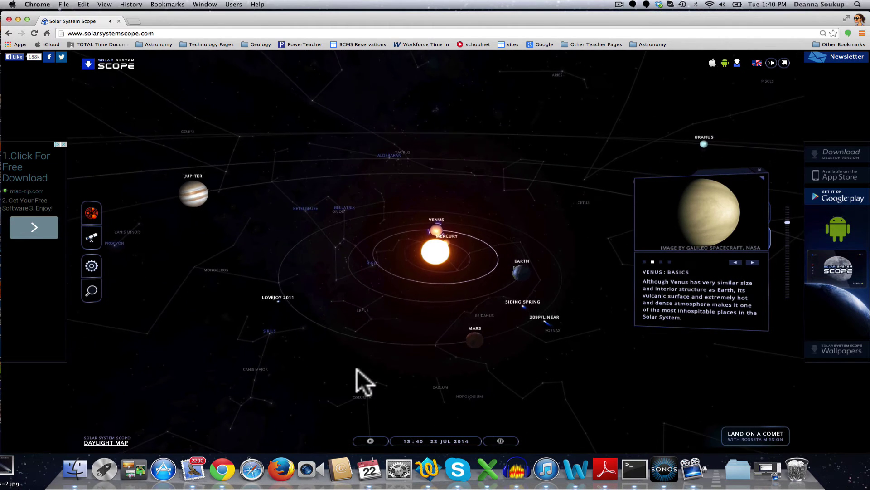
click(95, 245)
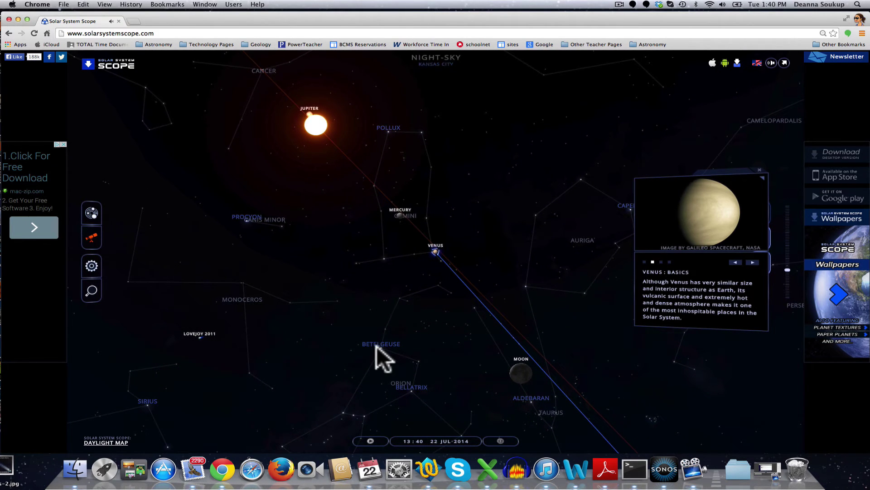
drag(377, 346, 392, 229)
drag(397, 267, 388, 159)
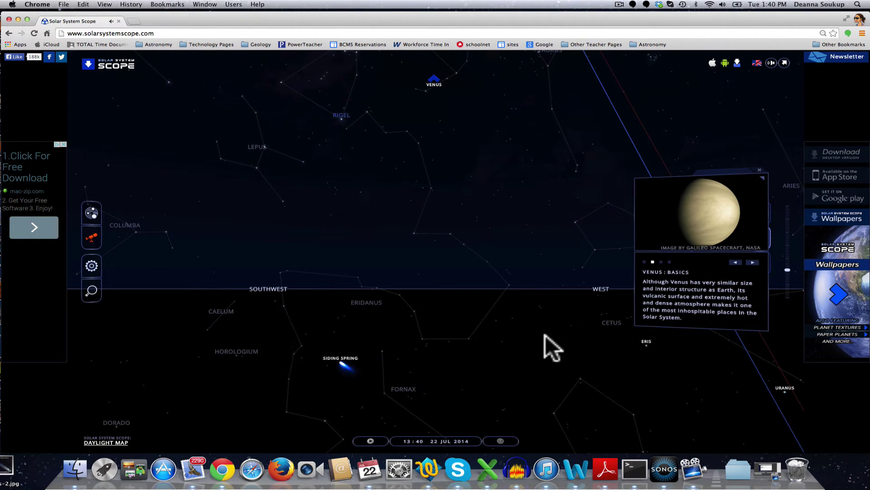
Pan the sky across Orion, Rigel, Cancer, Jupiter and Venus, ending near Sirius
drag(548, 334, 545, 312)
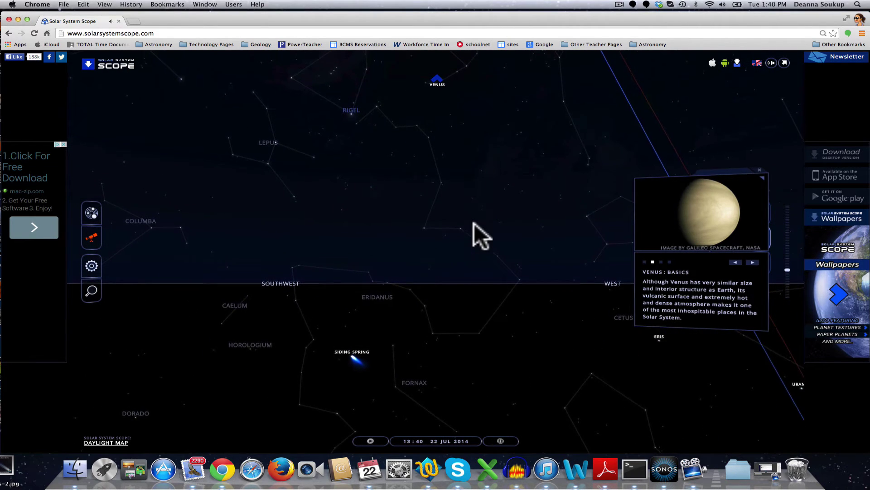
drag(474, 223, 527, 246)
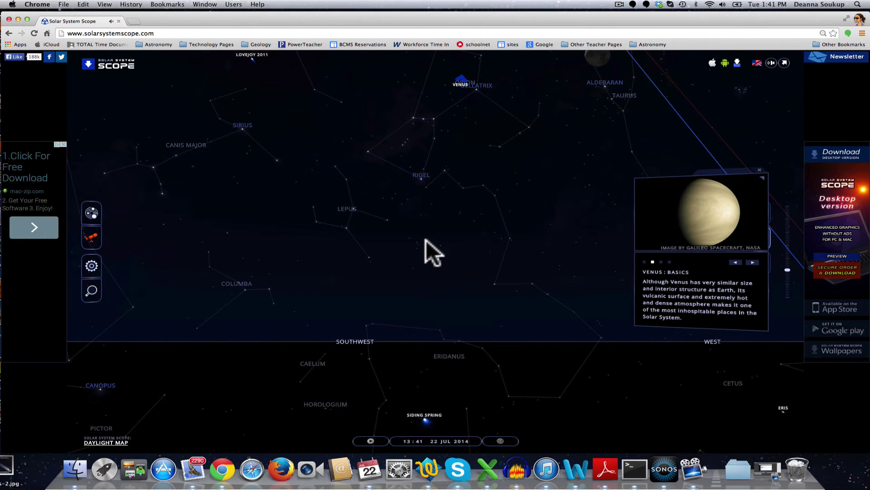
drag(431, 249, 483, 346)
drag(371, 184, 586, 275)
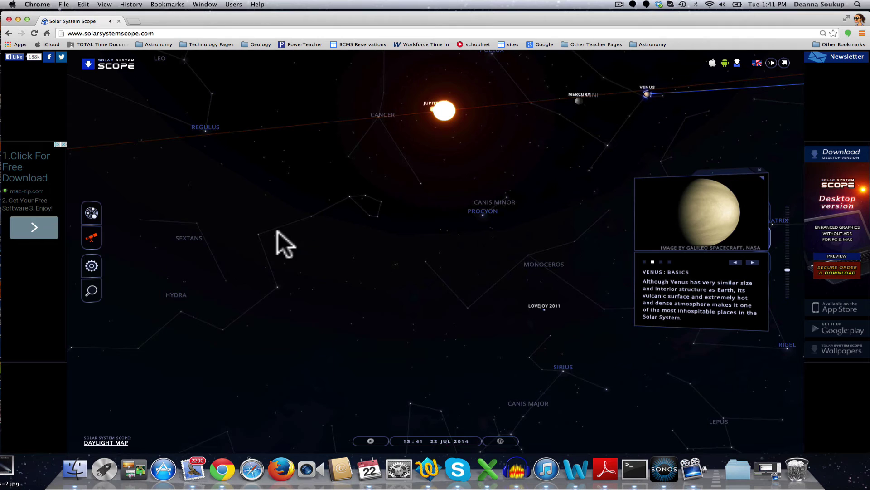
drag(322, 300, 322, 175)
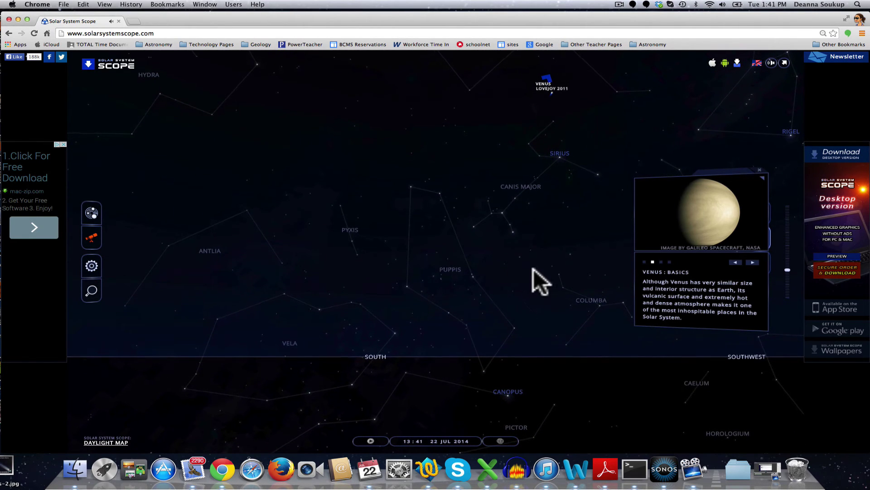
drag(534, 268, 388, 308)
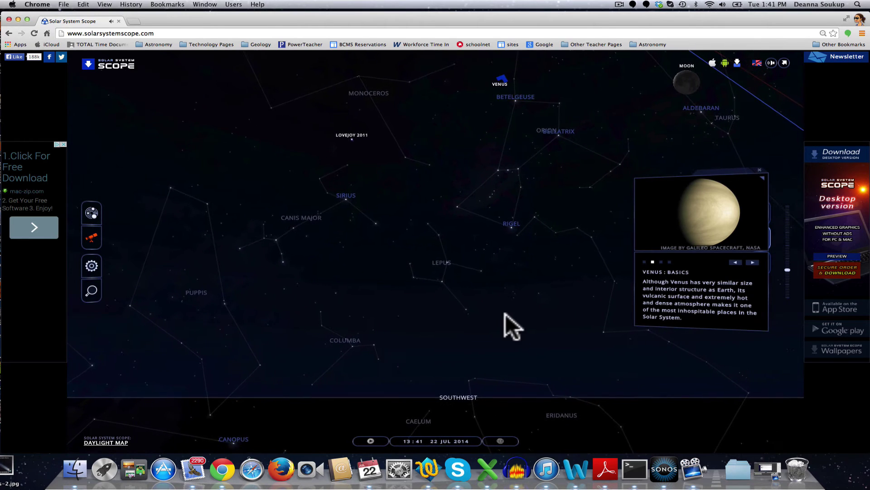
click(368, 439)
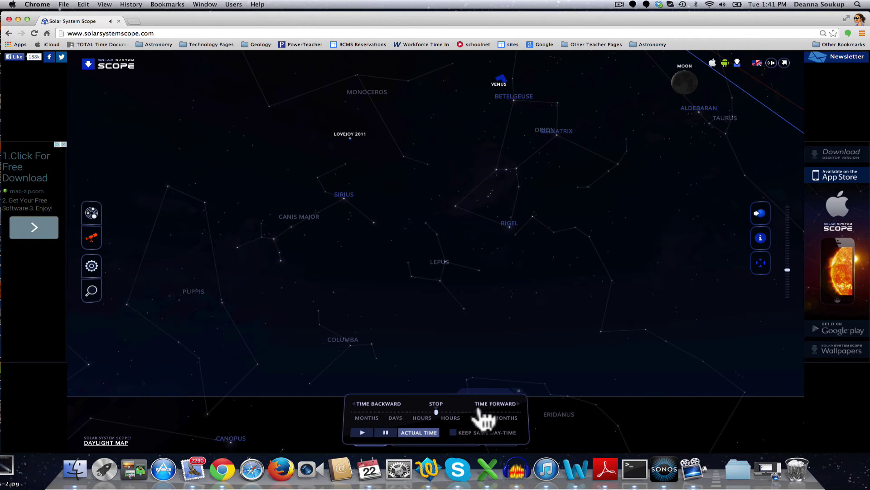
click(519, 391)
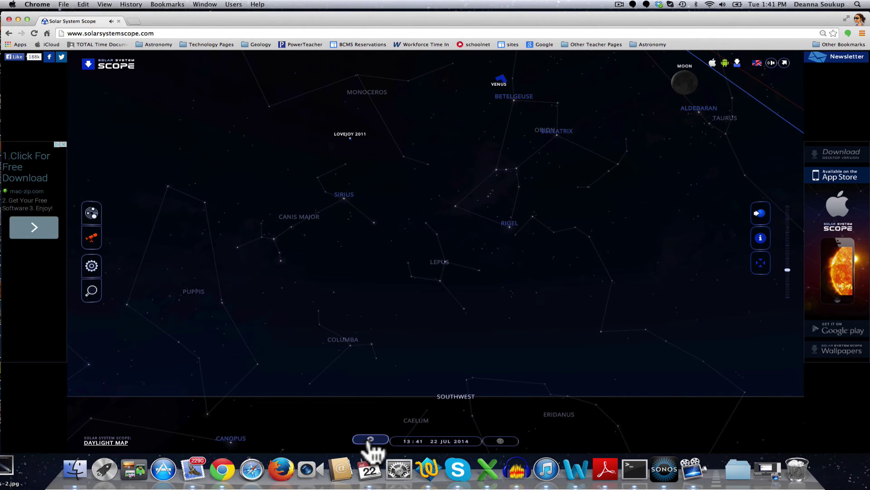
click(436, 440)
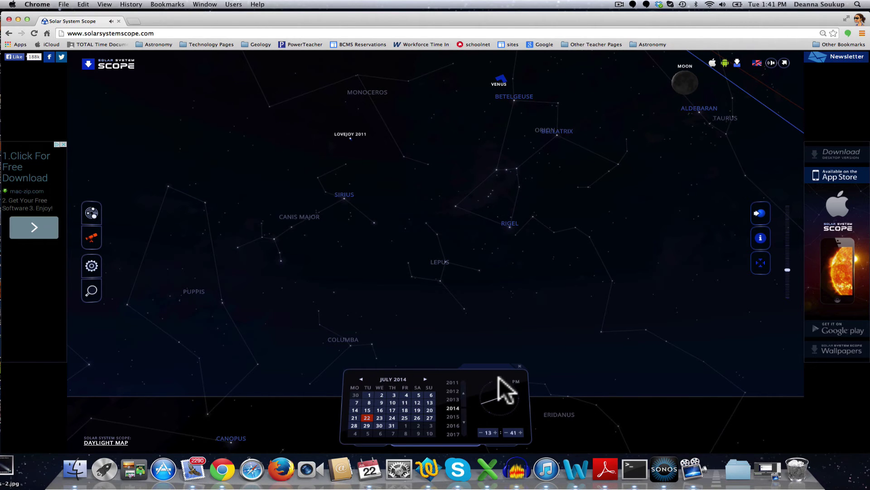
click(519, 366)
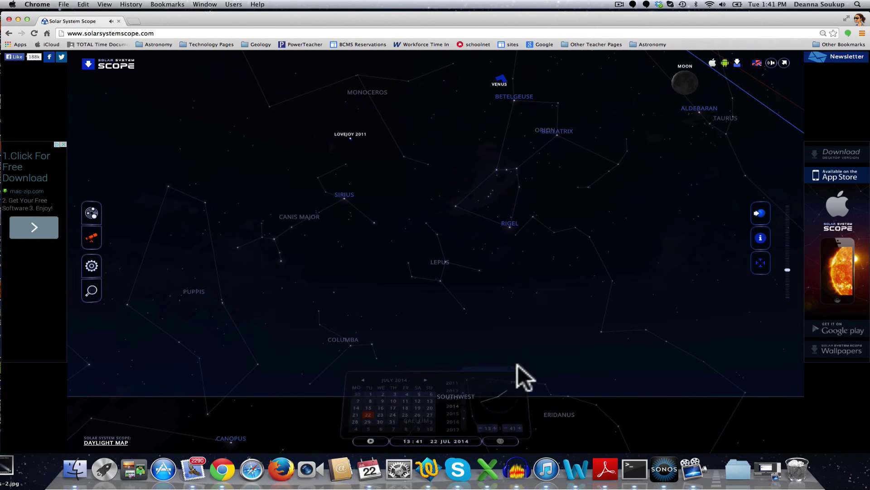
click(369, 439)
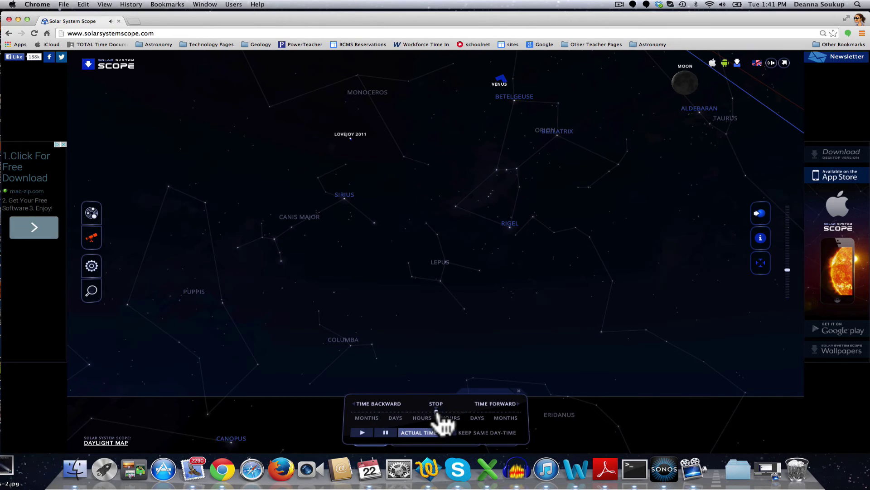
drag(437, 413, 463, 412)
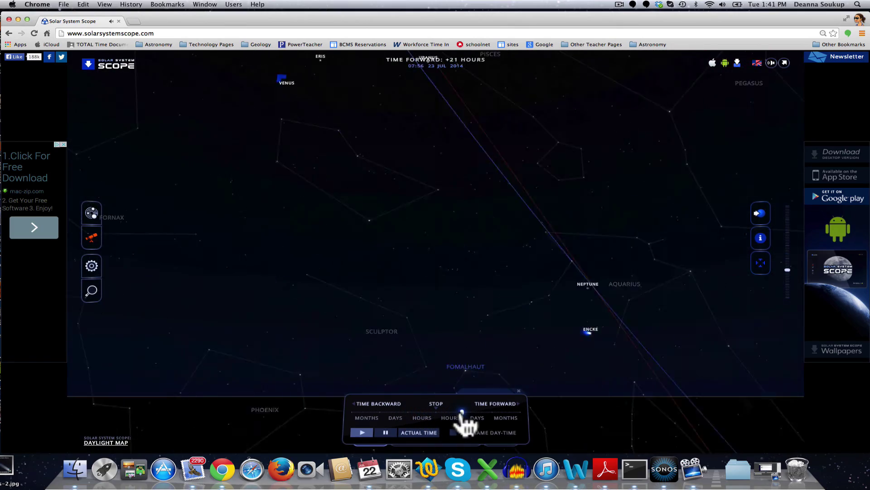
click(415, 434)
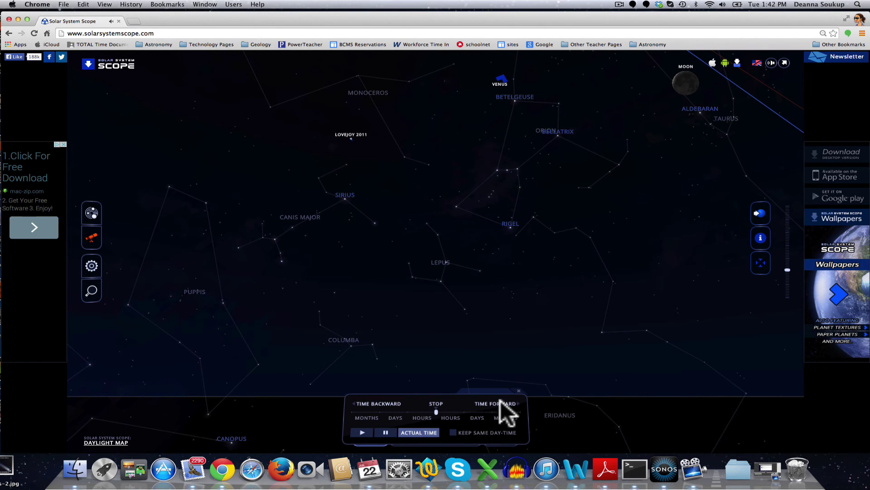
Set the observer location to Mumbai, India (18° 58' N, 72° 49' E) from the city list
click(519, 391)
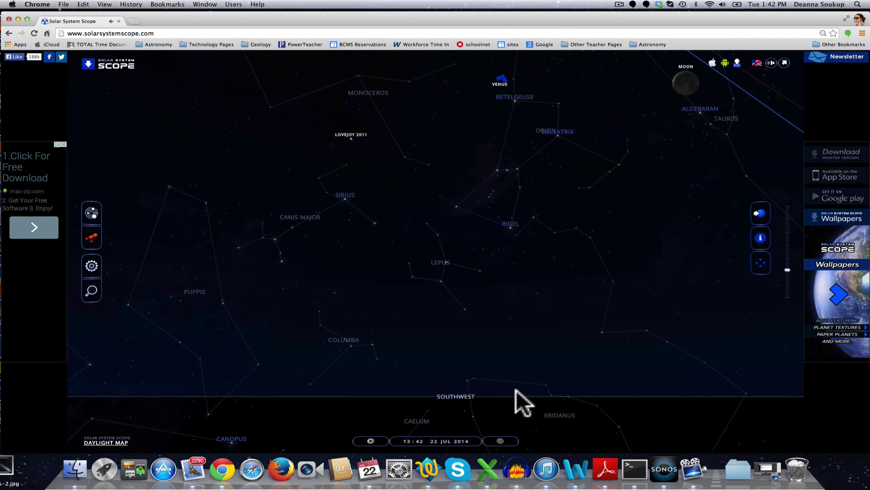
click(512, 462)
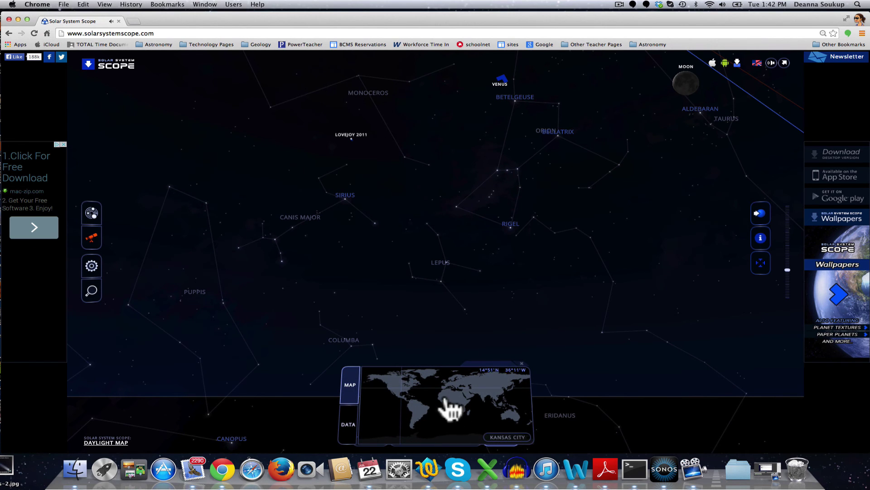
click(482, 399)
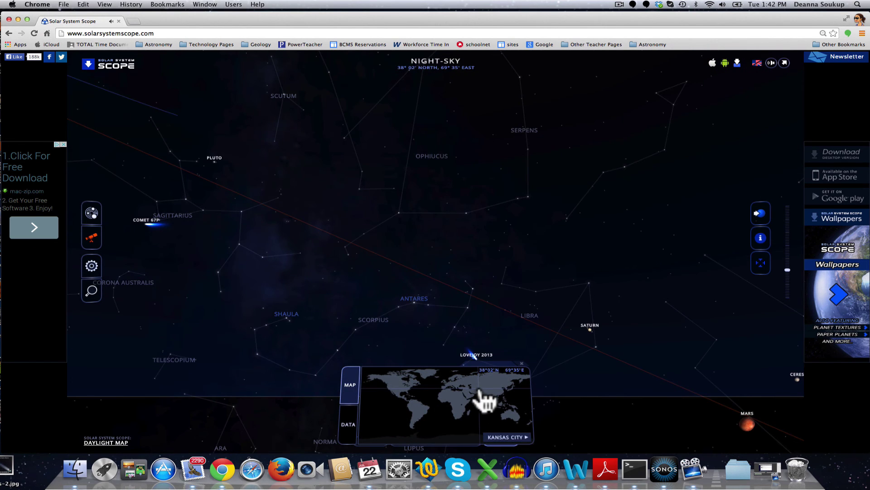
click(461, 408)
click(350, 428)
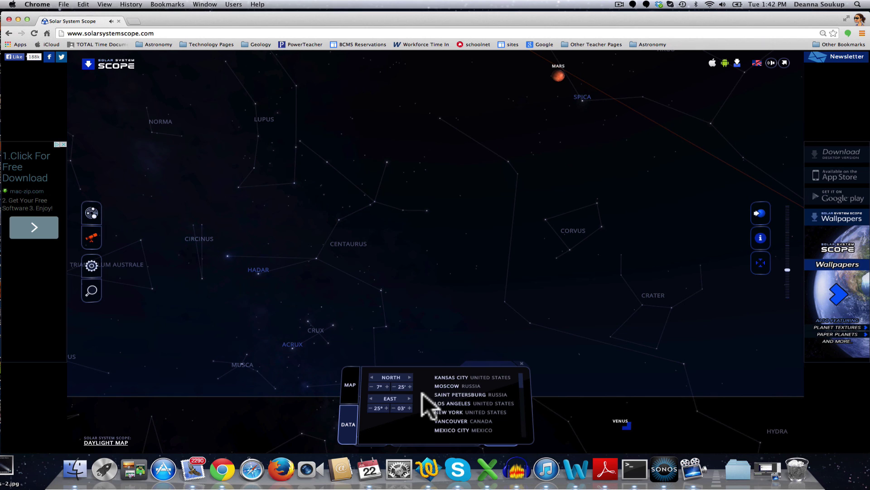
drag(522, 389, 524, 426)
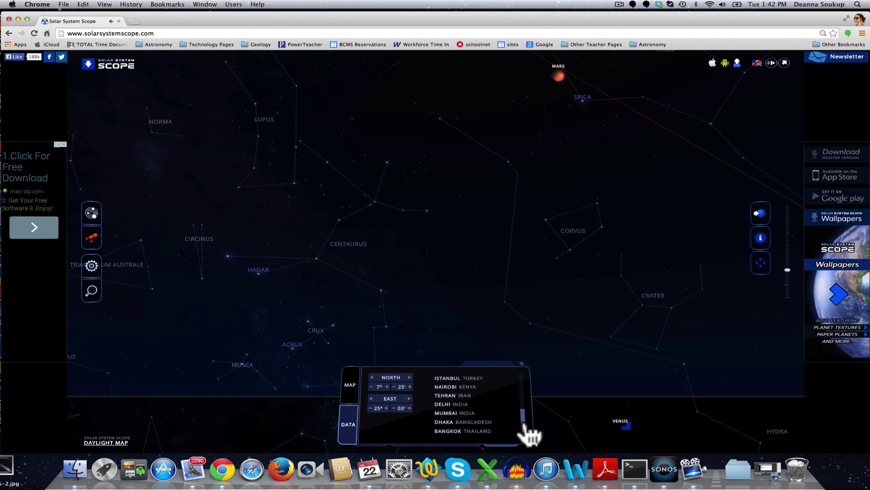
click(472, 413)
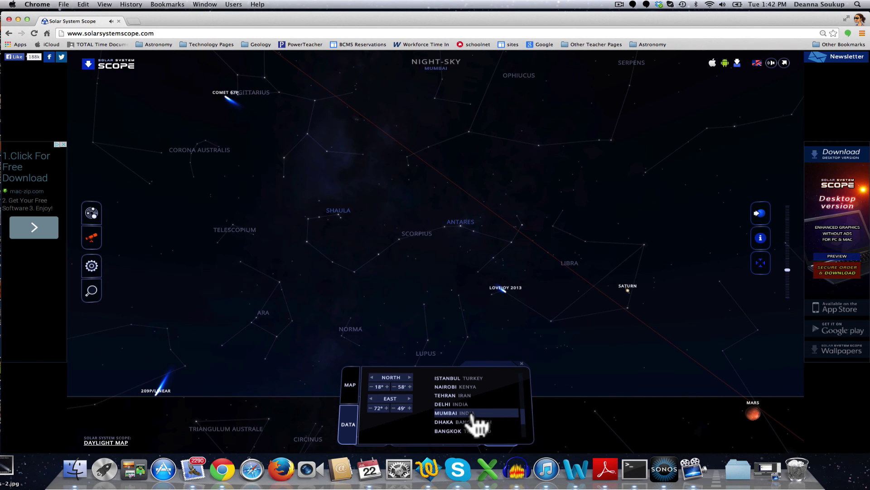